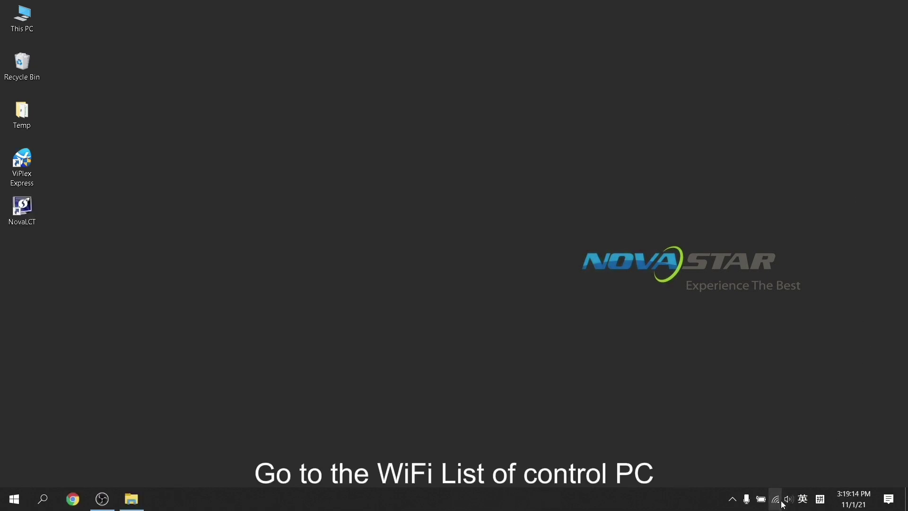
click(776, 500)
click(780, 258)
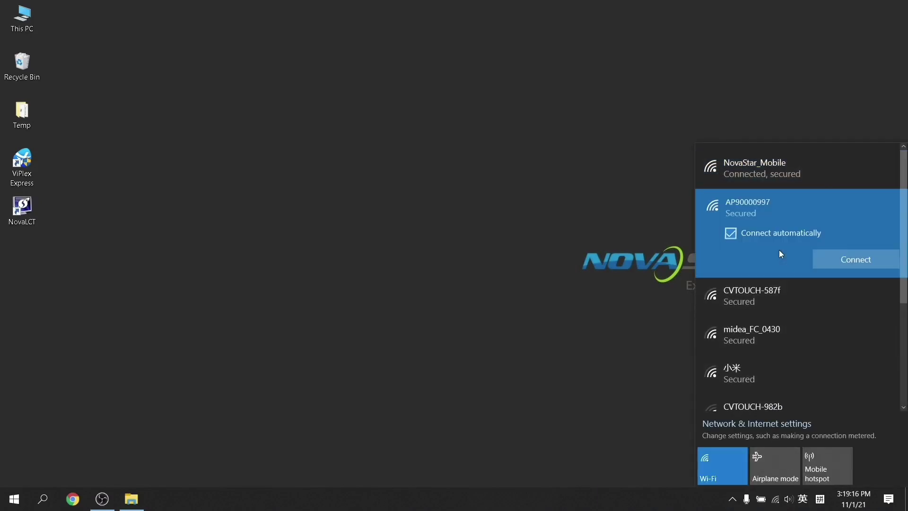
click(842, 269)
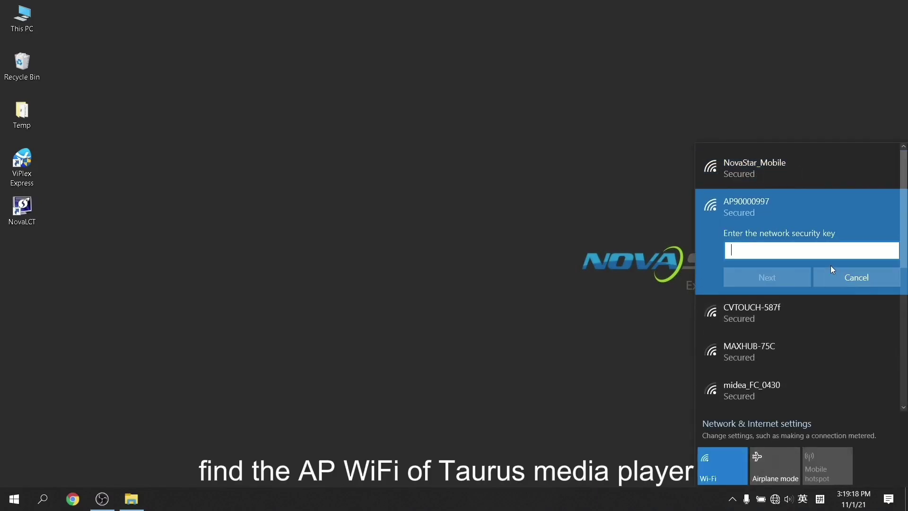
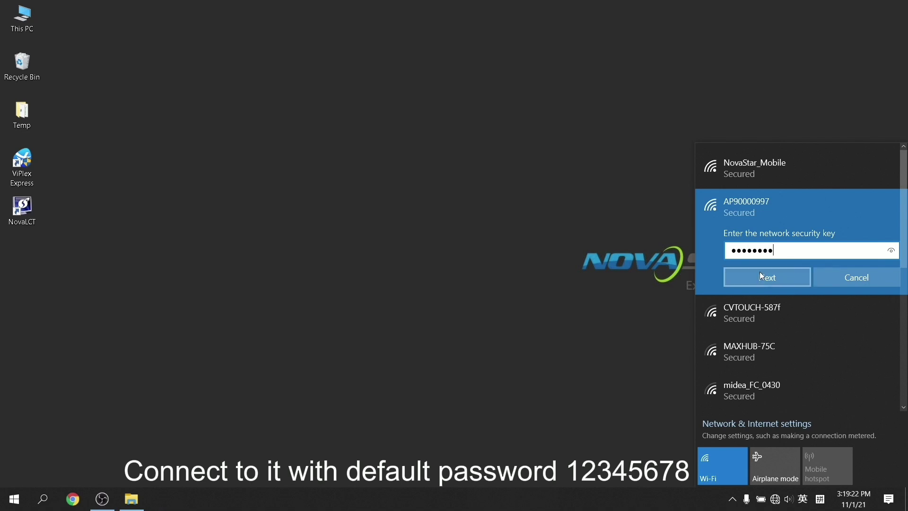
click(760, 274)
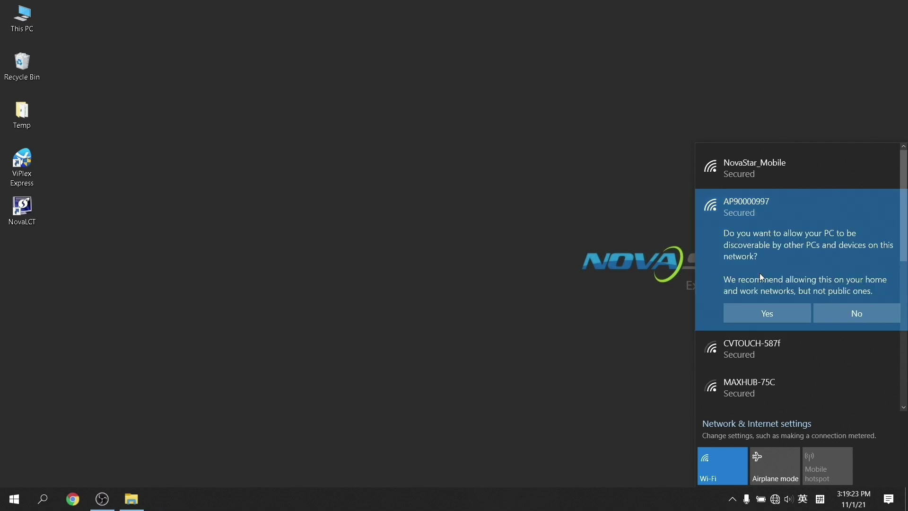
click(867, 314)
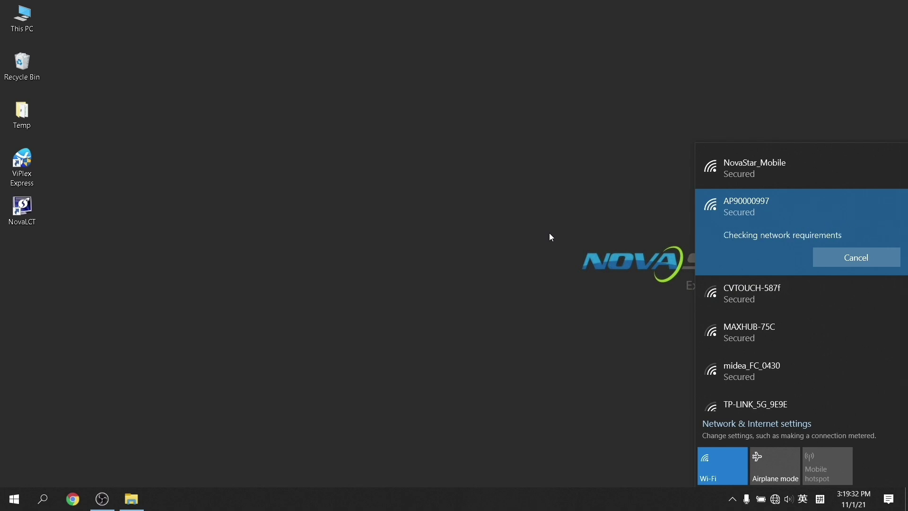
click(549, 233)
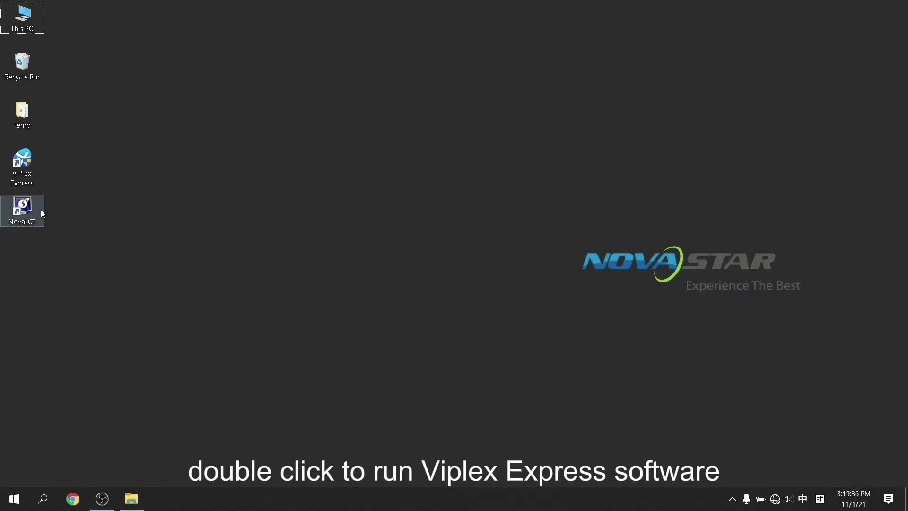
Launch ViPlex Express and refresh so Taurus-90000997 at 192.168.41.1 shows online
click(22, 161)
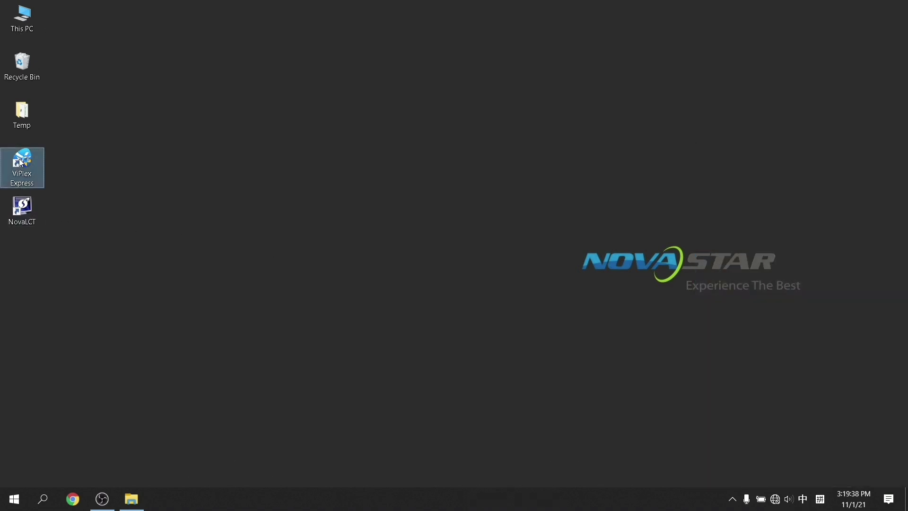
double_click(21, 163)
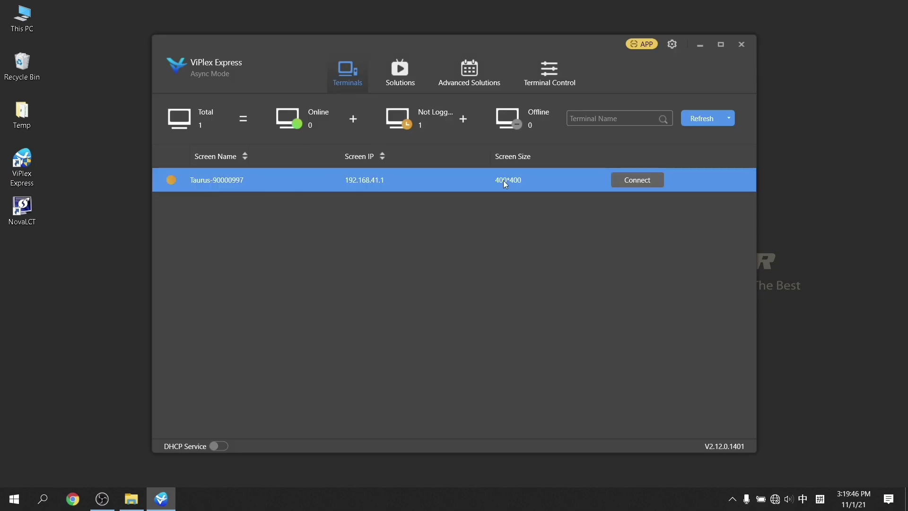
click(707, 124)
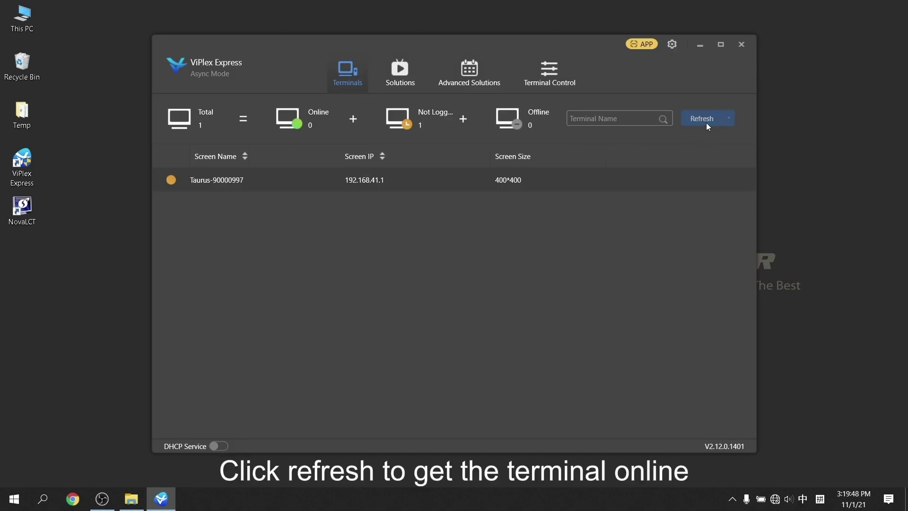
double_click(28, 210)
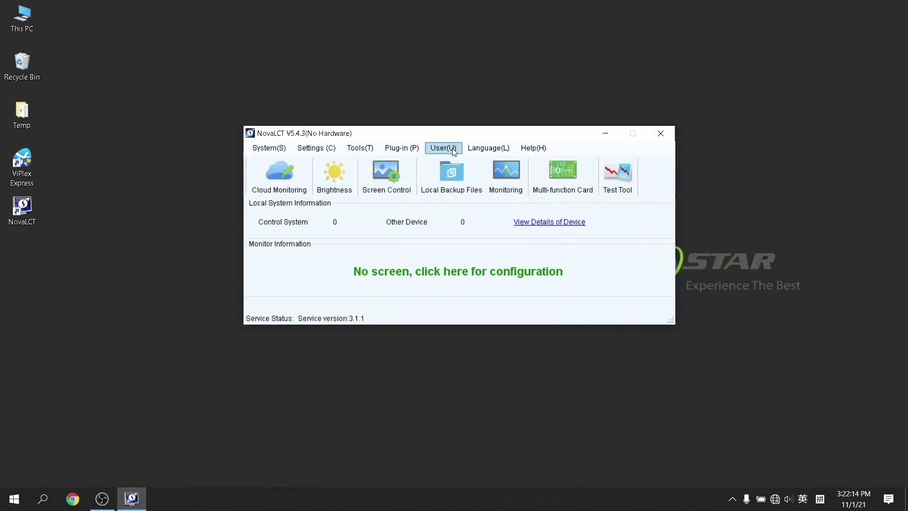
click(443, 147)
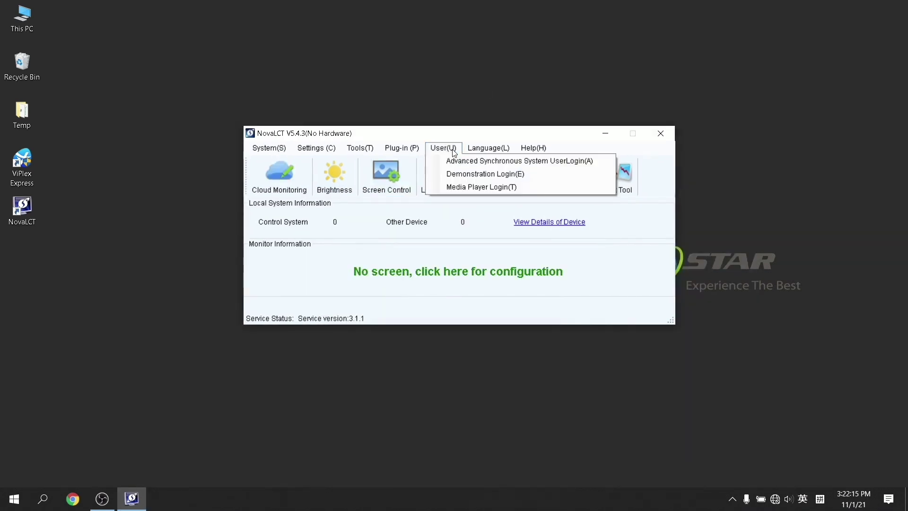
click(485, 187)
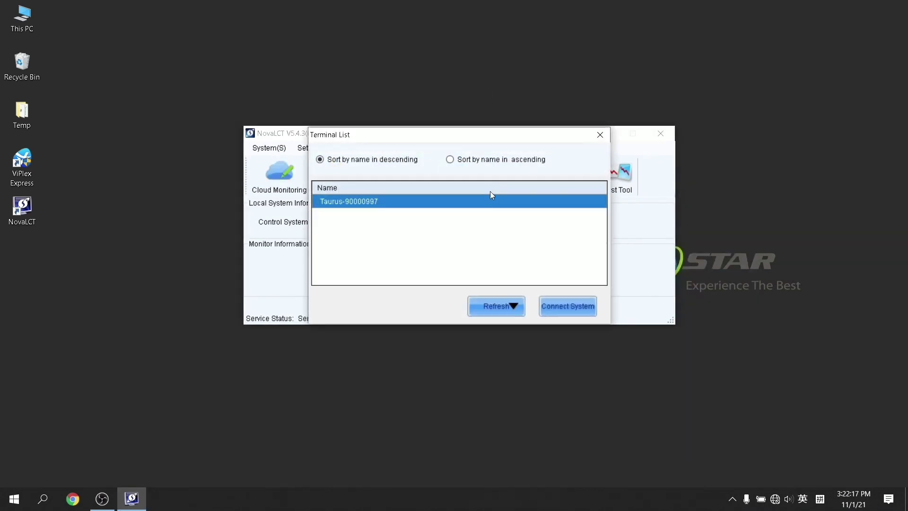
click(575, 313)
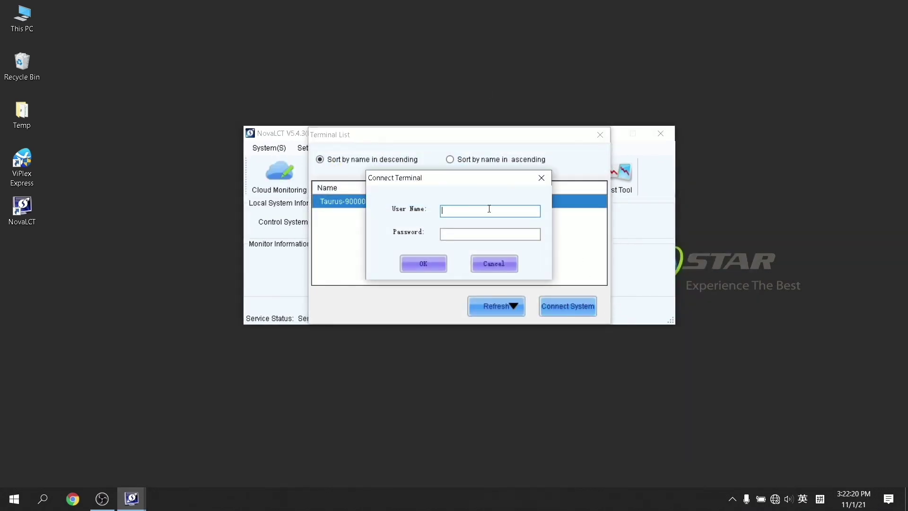
click(481, 235)
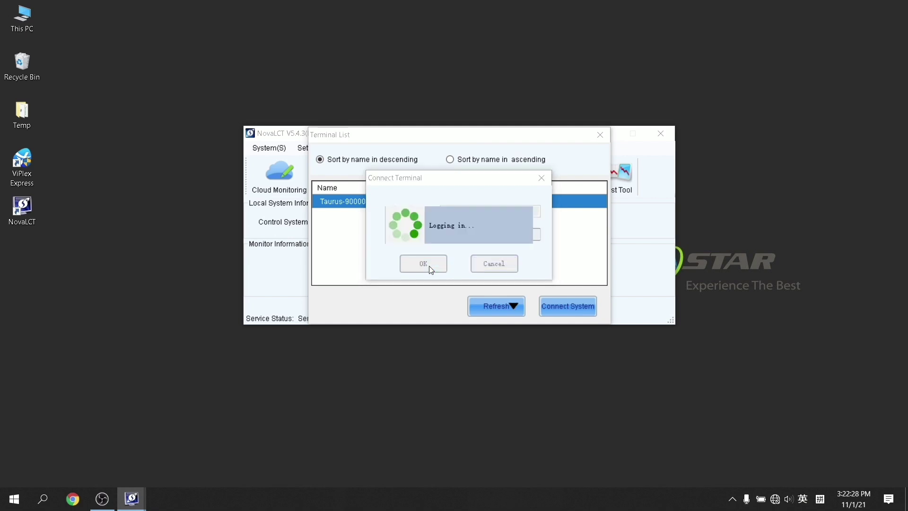
click(430, 266)
mouse_move(438, 107)
mouse_down()
mouse_move(524, 135)
mouse_move(556, 119)
mouse_up()
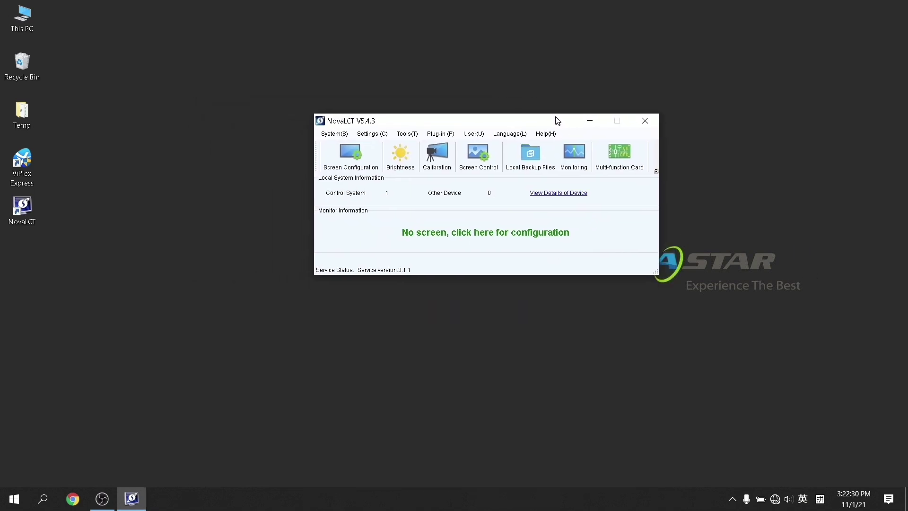
Open Screen Configuration on port 192.168.41.1:5200 and show its Screen Connection page
click(343, 155)
click(509, 170)
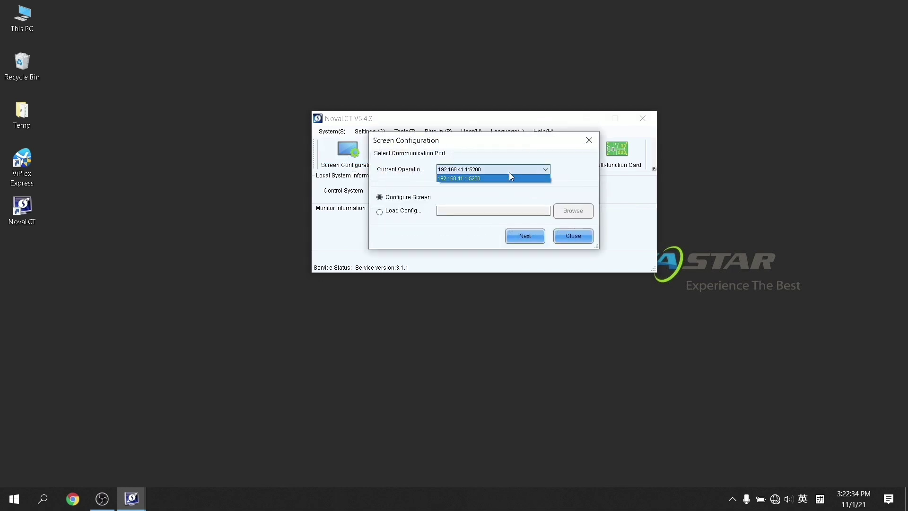
click(528, 241)
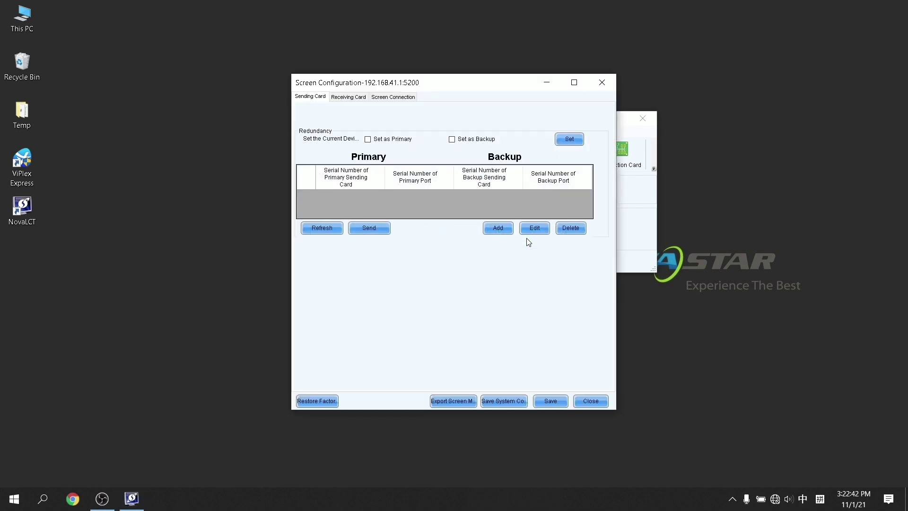
click(362, 100)
click(380, 99)
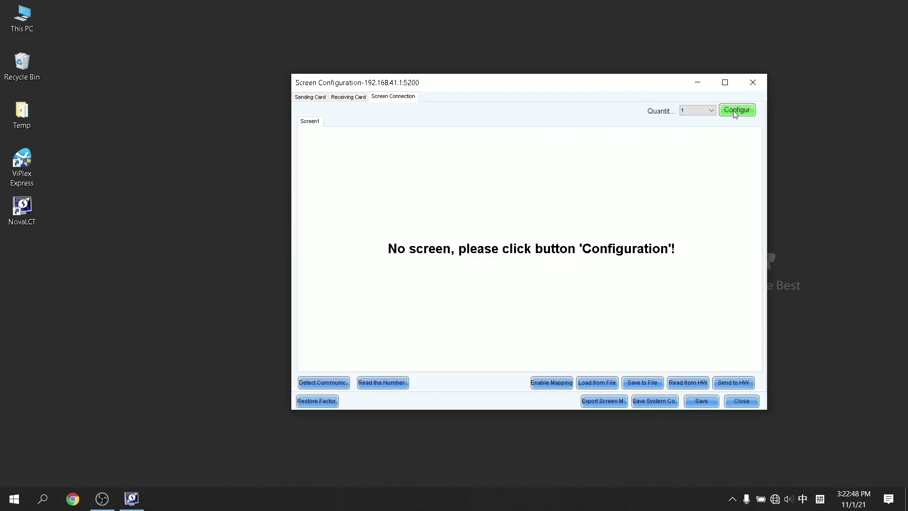
Lay out a six-column grid of 384x216 receiving cards
click(735, 113)
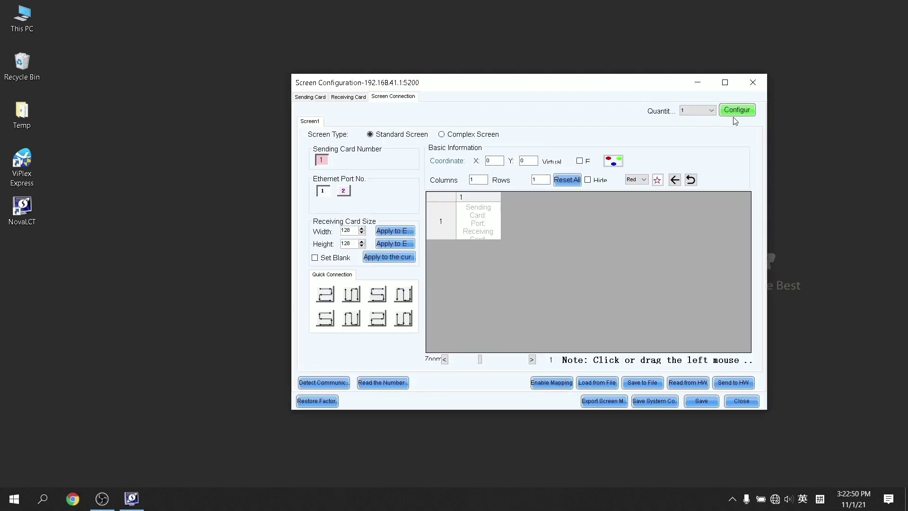
click(471, 180)
double_click(471, 179)
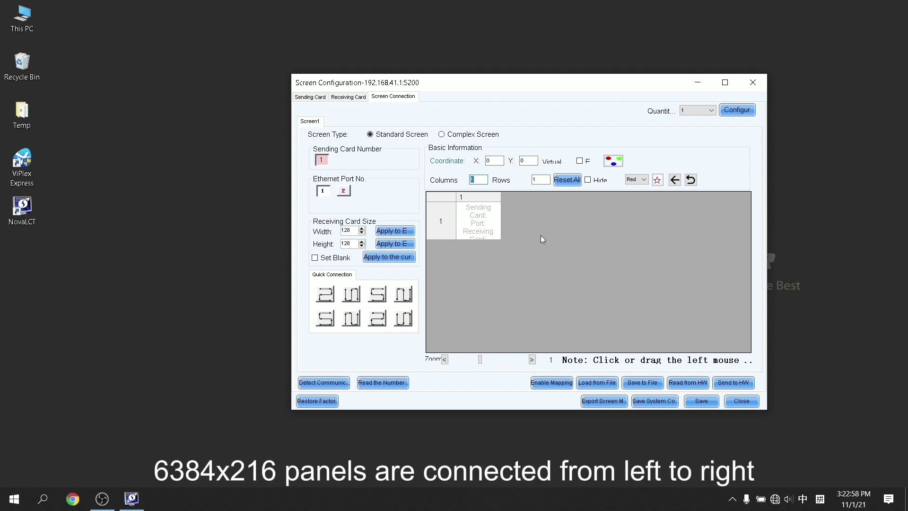
text(6)
click(567, 182)
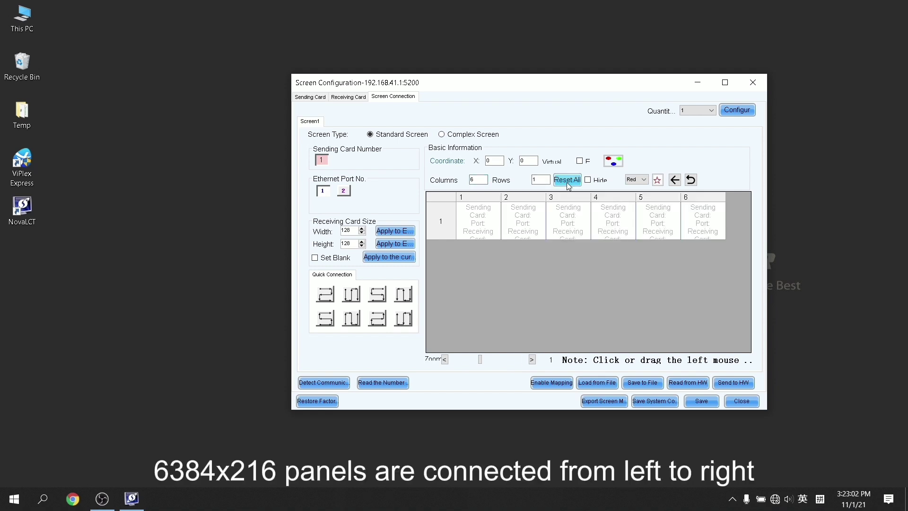
double_click(351, 231)
text(384)
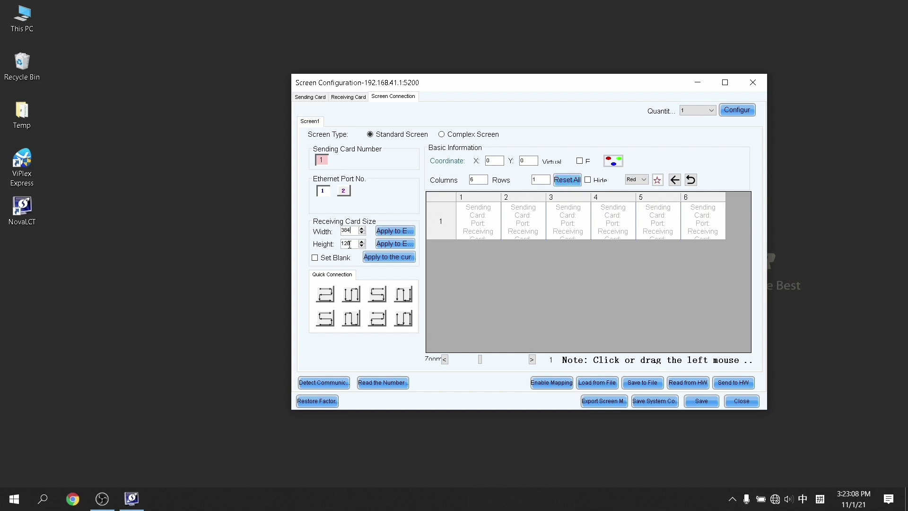
double_click(345, 244)
text(216)
mouse_move(478, 220)
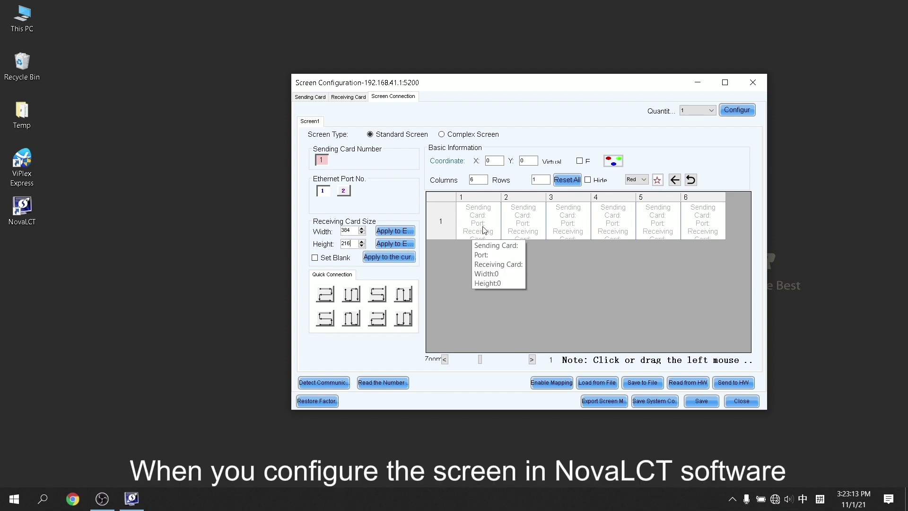
Chain all six panels on port 1 and send the layout to the hardware
drag(483, 230, 607, 228)
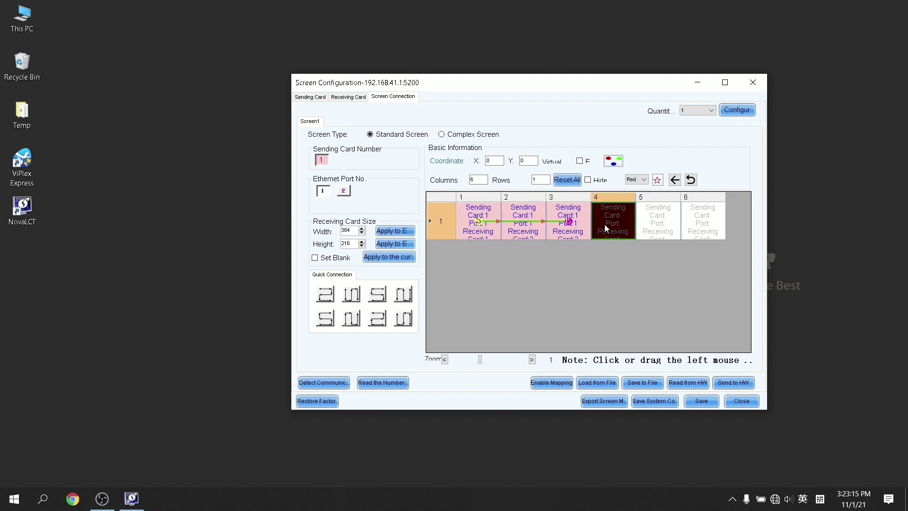
drag(606, 228, 721, 244)
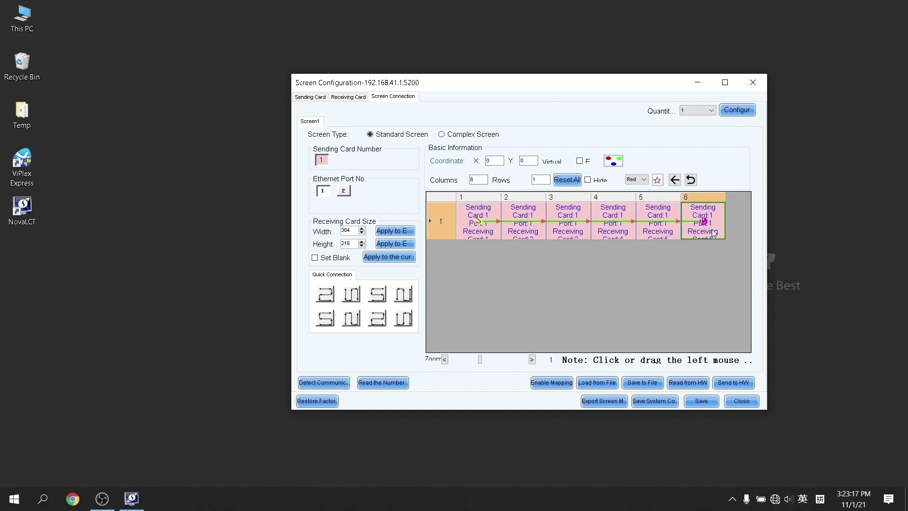
click(741, 383)
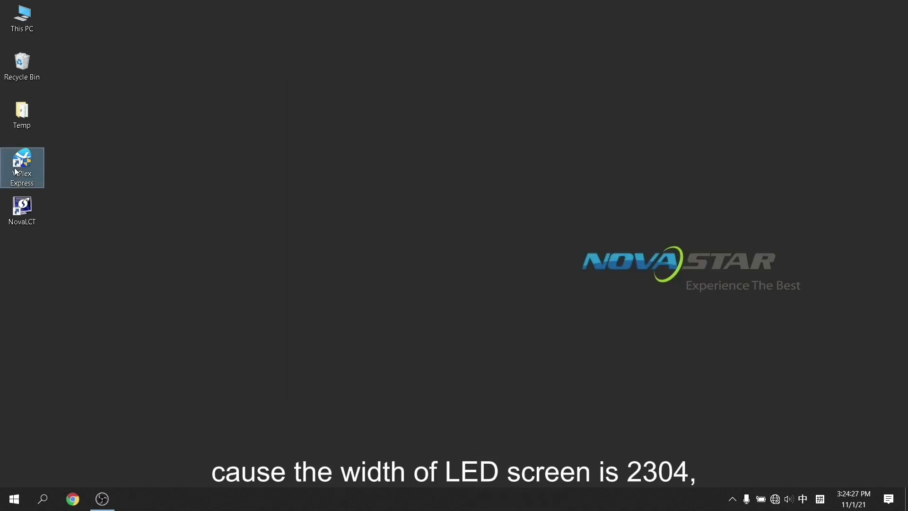
Relaunch ViPlex Express, refresh Taurus-90000997 to online and show its Terminal Control options
double_click(16, 172)
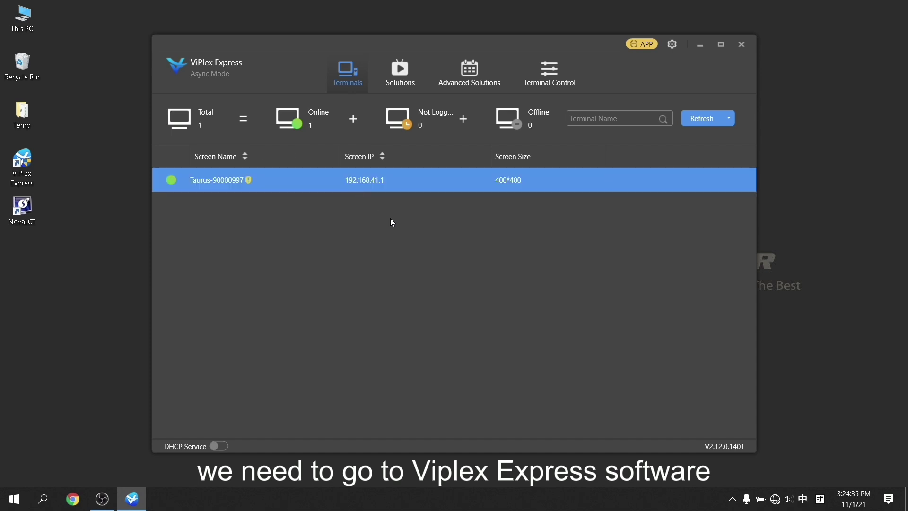
drag(572, 45, 589, 49)
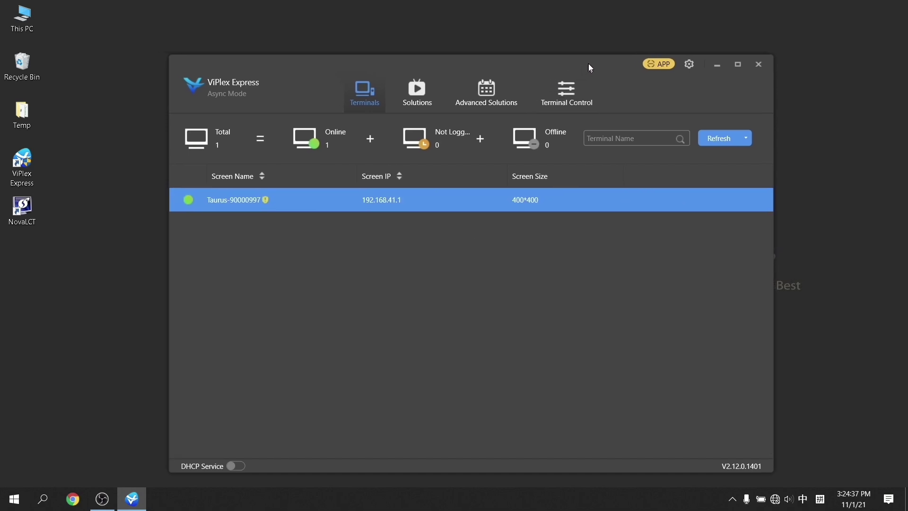
click(727, 131)
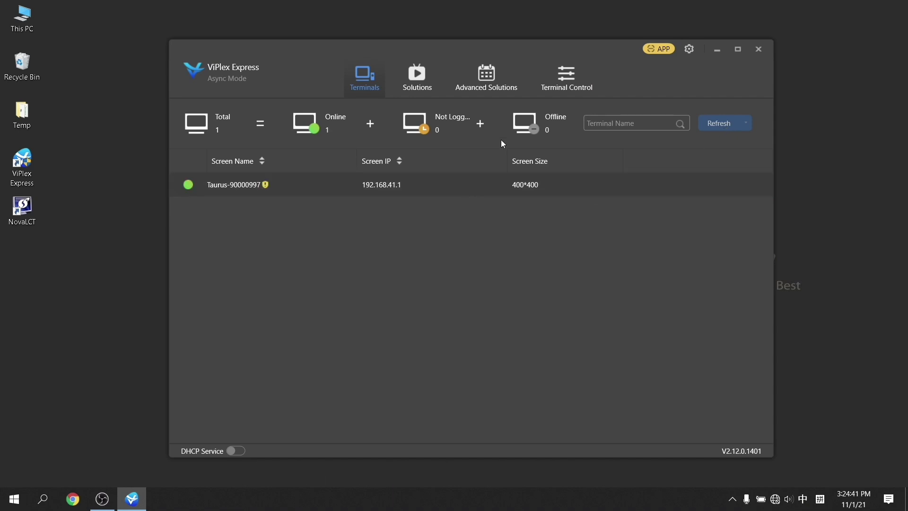
click(580, 88)
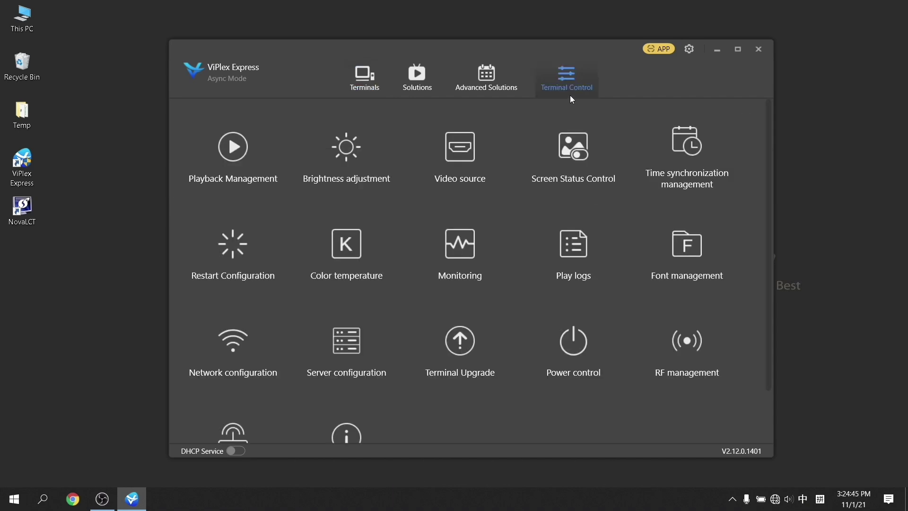
Apply 2400x960p-60 as the internal video source resolution, read it back, and close the dialog
click(466, 189)
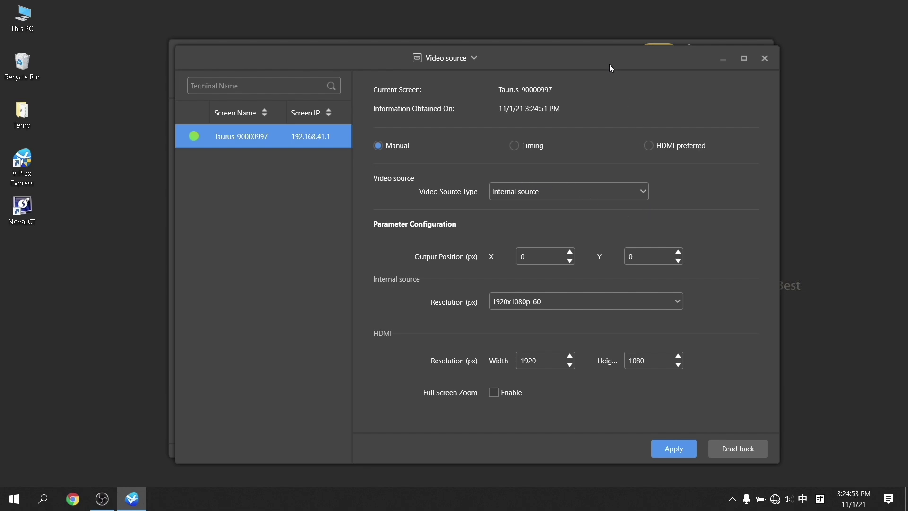
drag(608, 66, 592, 42)
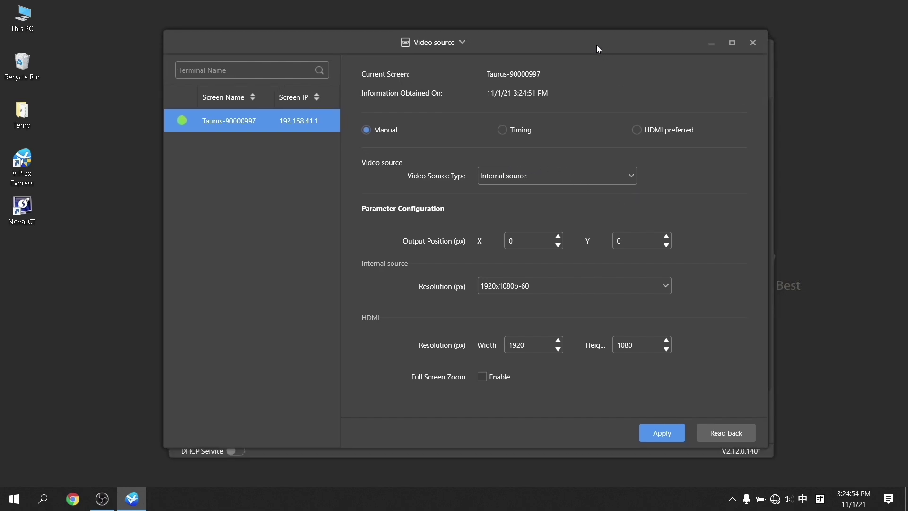
click(650, 278)
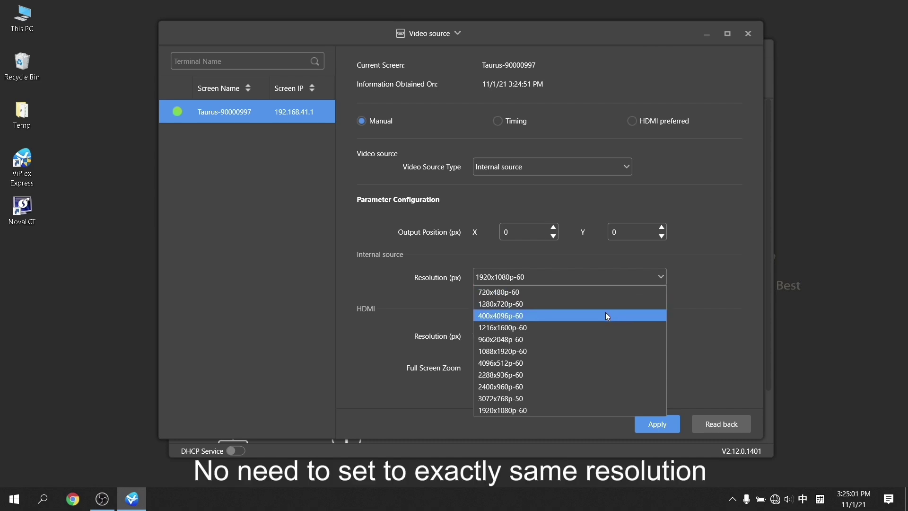
click(561, 386)
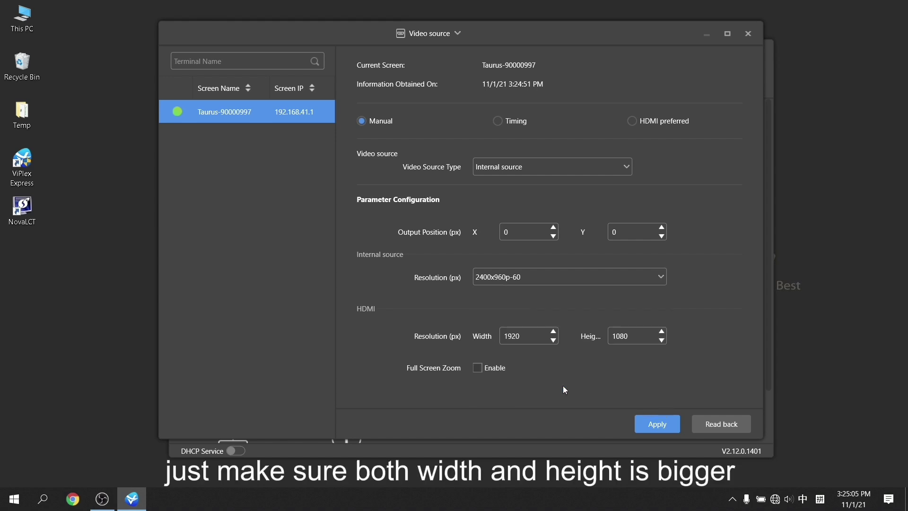
click(662, 428)
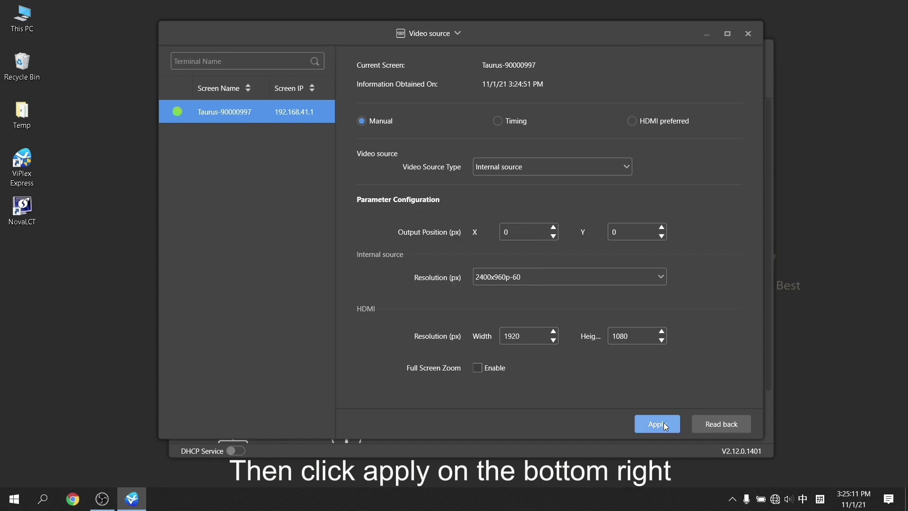
click(726, 432)
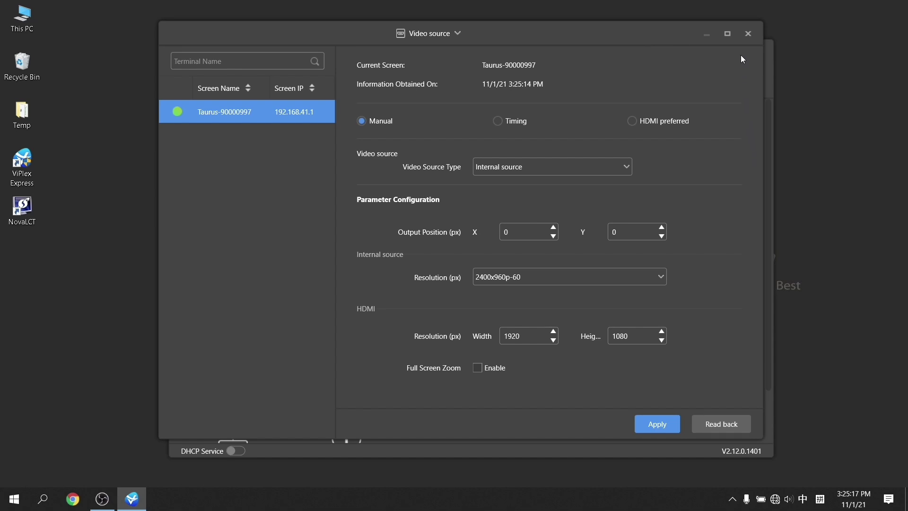
click(748, 34)
Exit ViPlex Express and start the NovaLCT media player login to the Taurus terminal
click(760, 53)
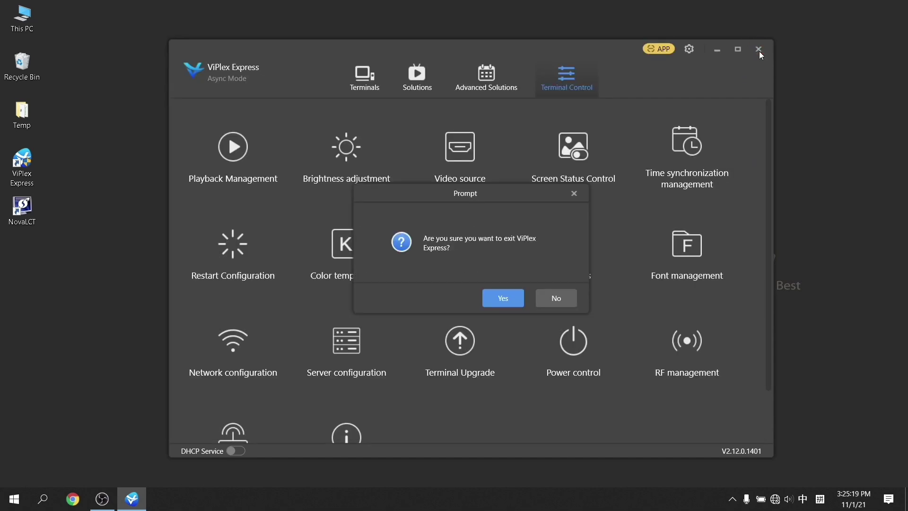
click(505, 308)
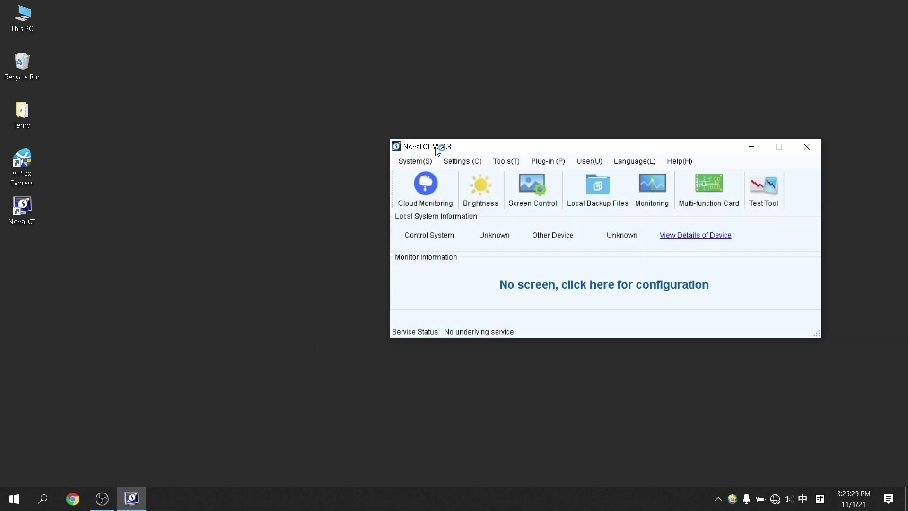
drag(526, 147, 437, 134)
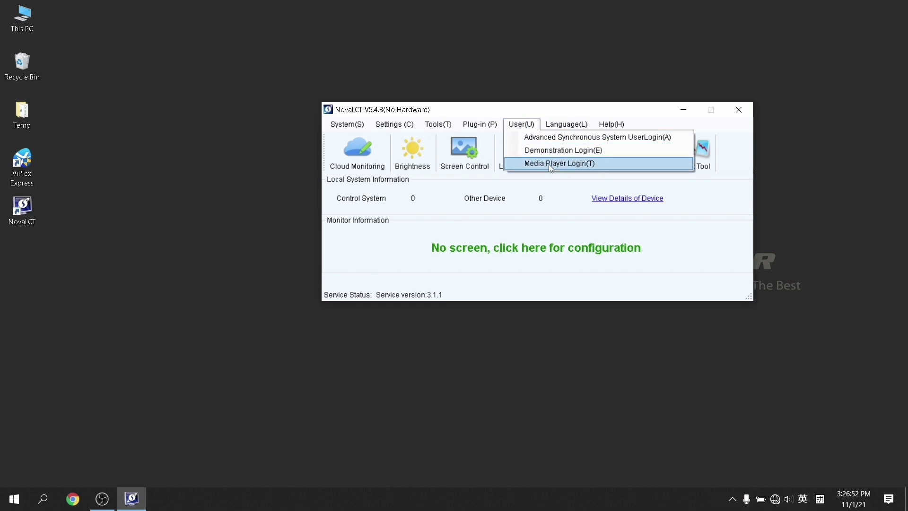
click(550, 166)
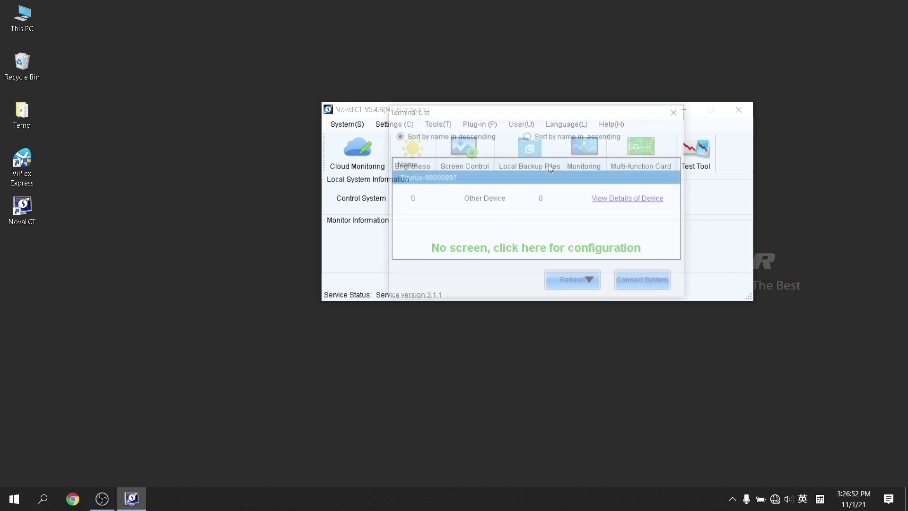
click(656, 288)
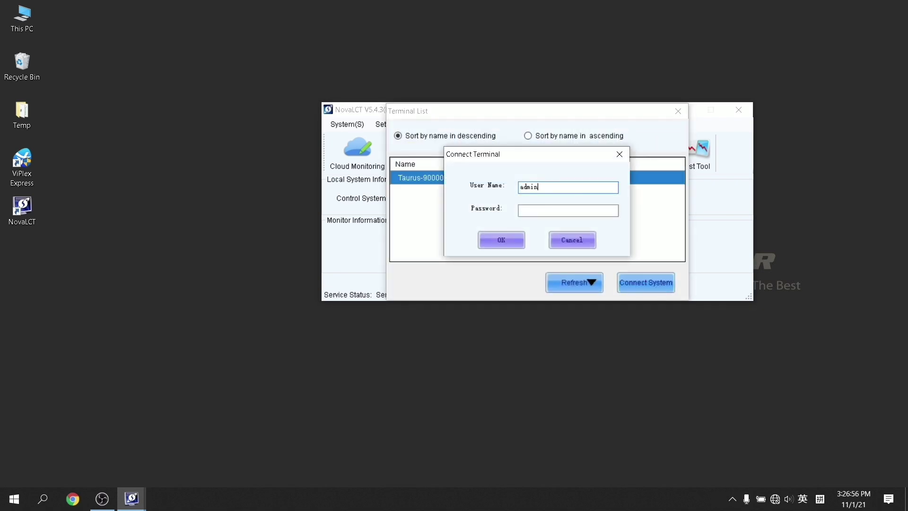
click(591, 213)
Finish the Taurus login and bring up the Screen Connection page of Screen Configuration
text(0)
click(506, 239)
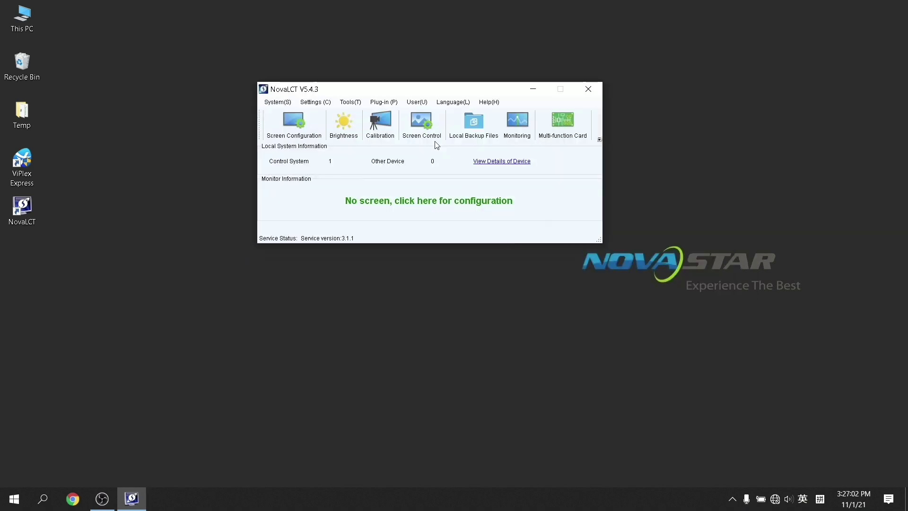
drag(410, 89, 440, 105)
click(324, 139)
click(501, 225)
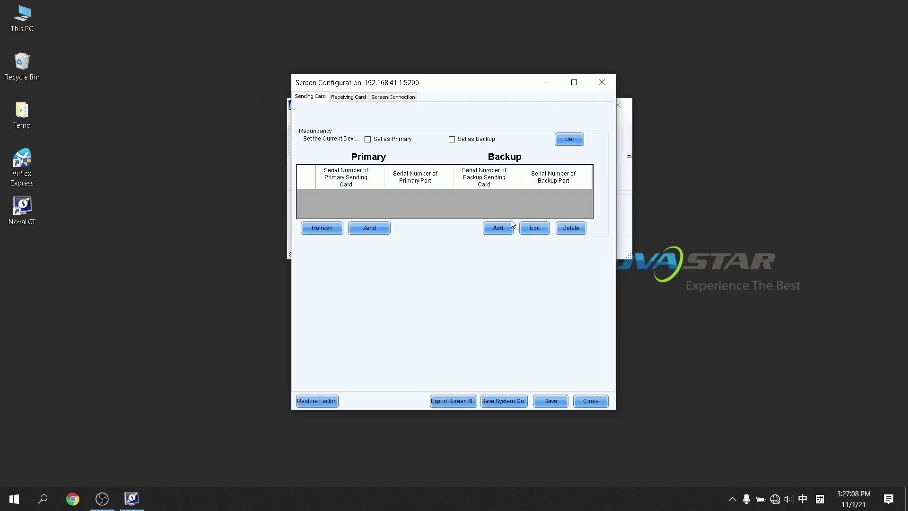
click(393, 97)
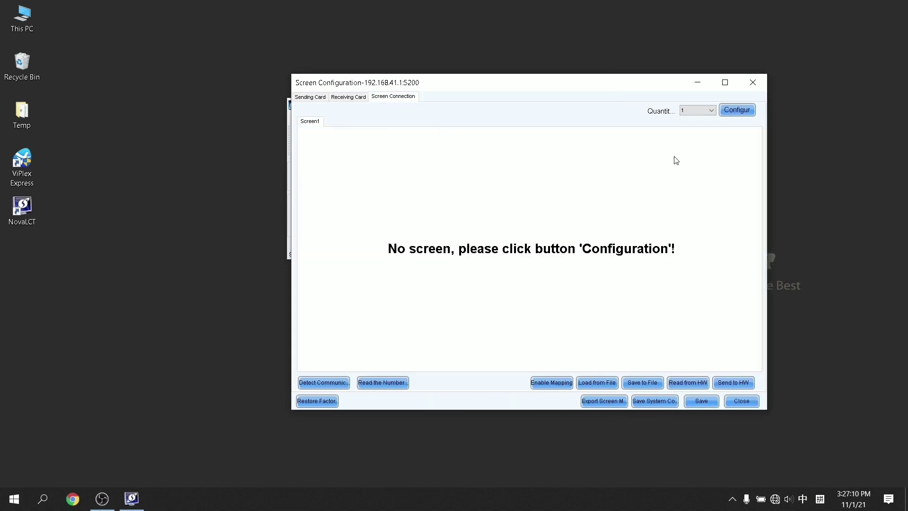
Set six columns of 384x216 receiving cards and map the first cell to port 1
click(751, 114)
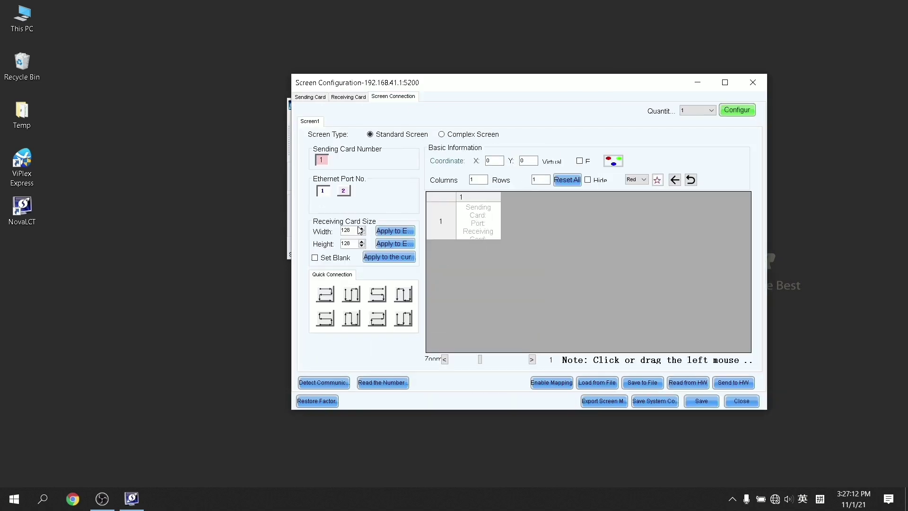
double_click(353, 230)
text(384)
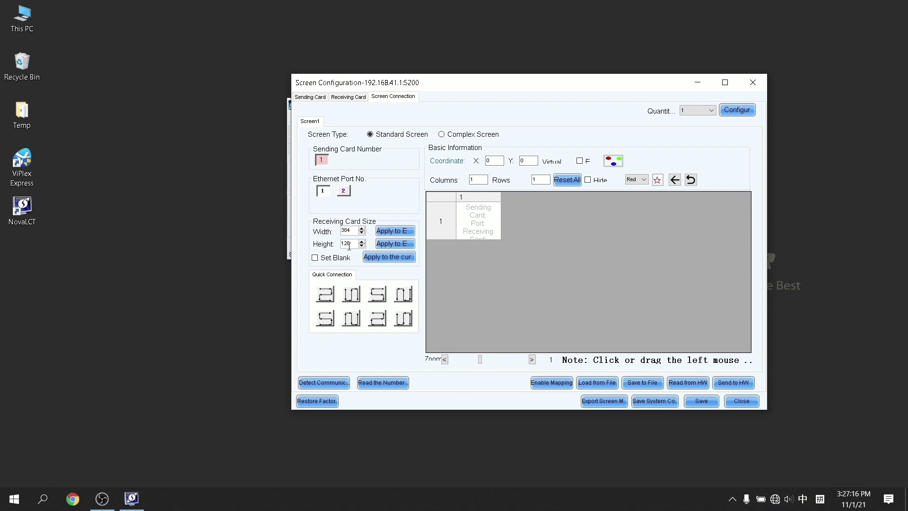
double_click(350, 244)
text(216)
double_click(474, 180)
text(6)
click(561, 188)
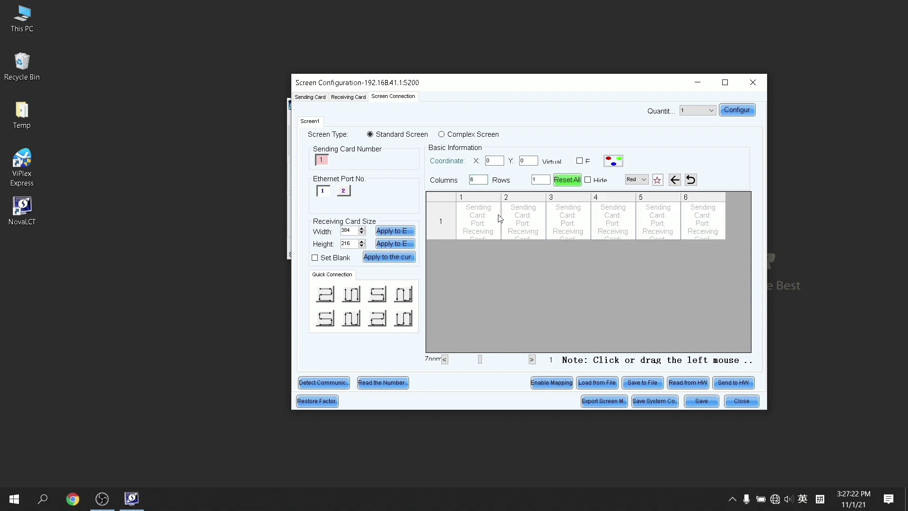
click(489, 228)
Chain cells 2–6 onto port 1, send the mapping to hardware and save it
drag(489, 228, 726, 230)
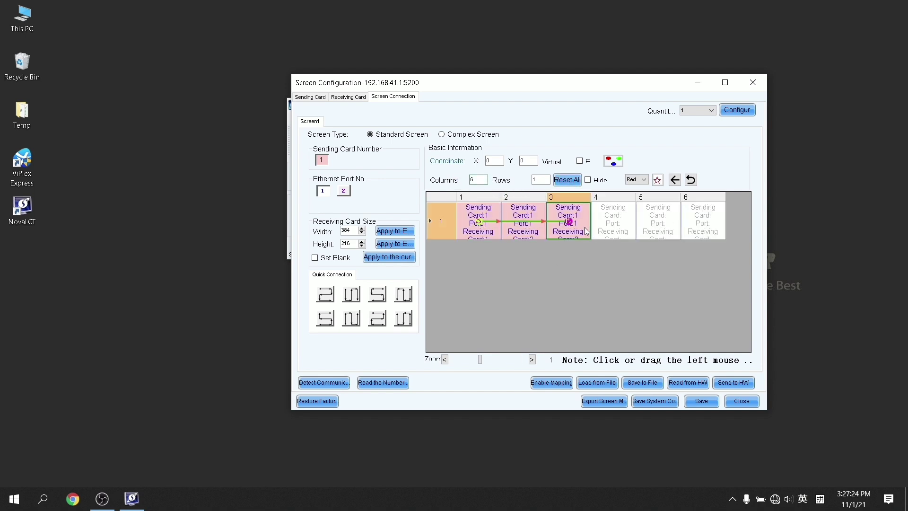
click(750, 384)
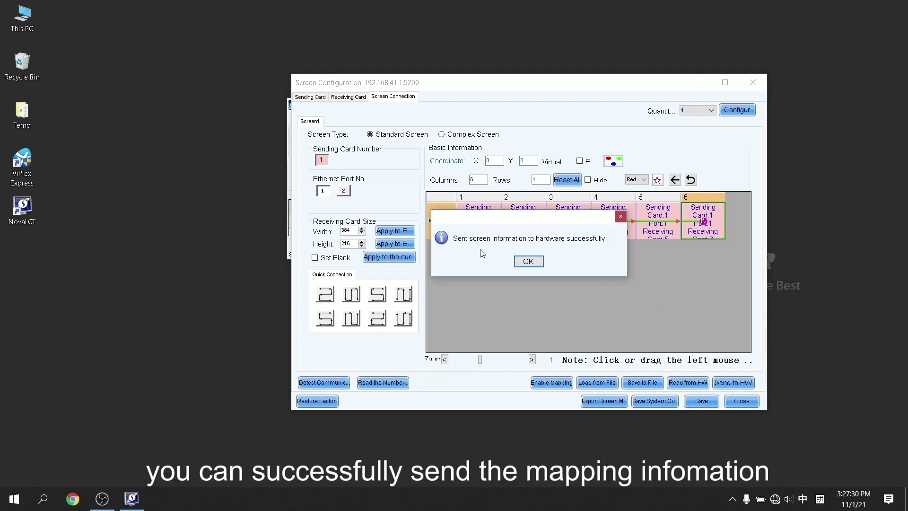
click(527, 263)
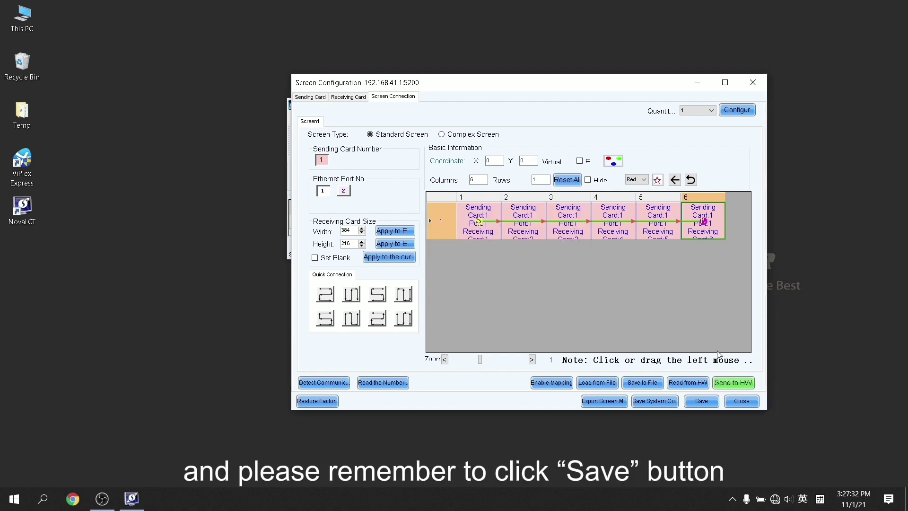
click(702, 402)
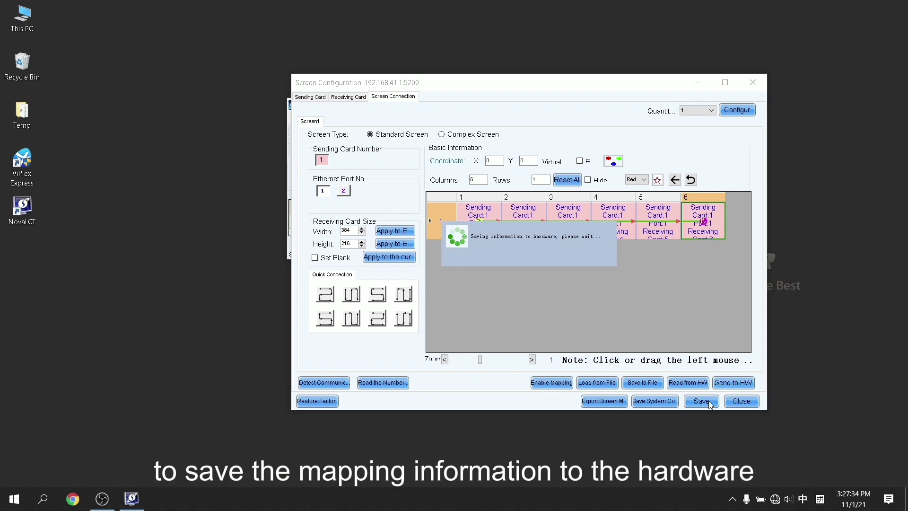